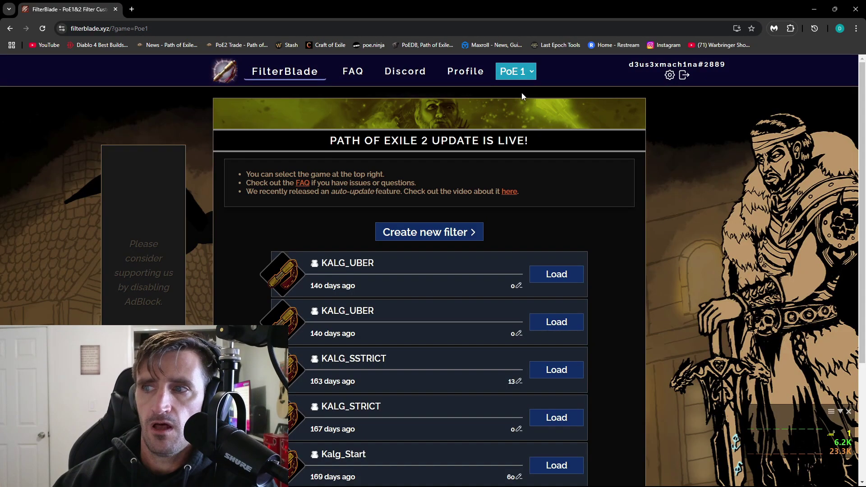
Step: Switch the site to Path of Exile 2 and start a new NeverSink filter
click(530, 71)
click(444, 233)
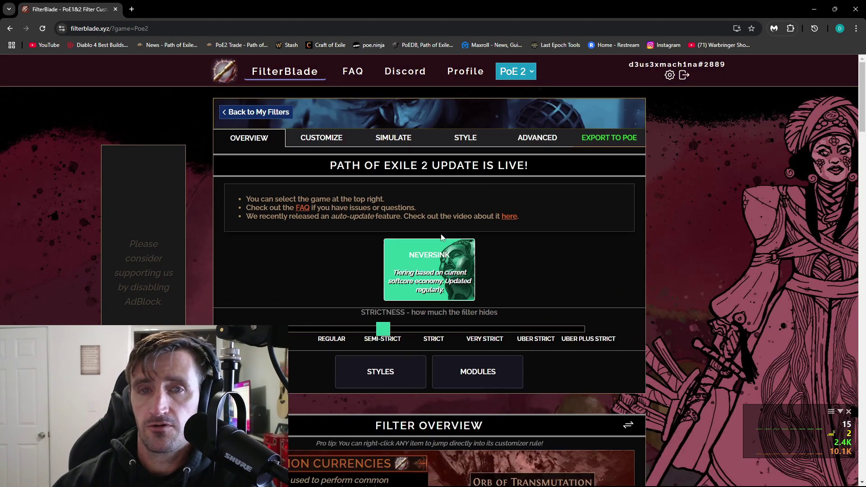
scroll(505, 279, down, 3)
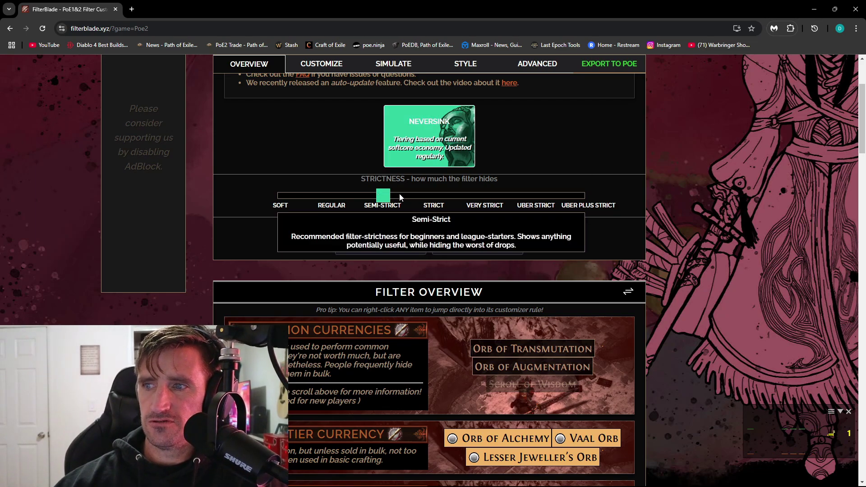
Step: Raise strictness through Very Strict and Uber Strict to Uber Plus Strict, then review the overview
click(469, 197)
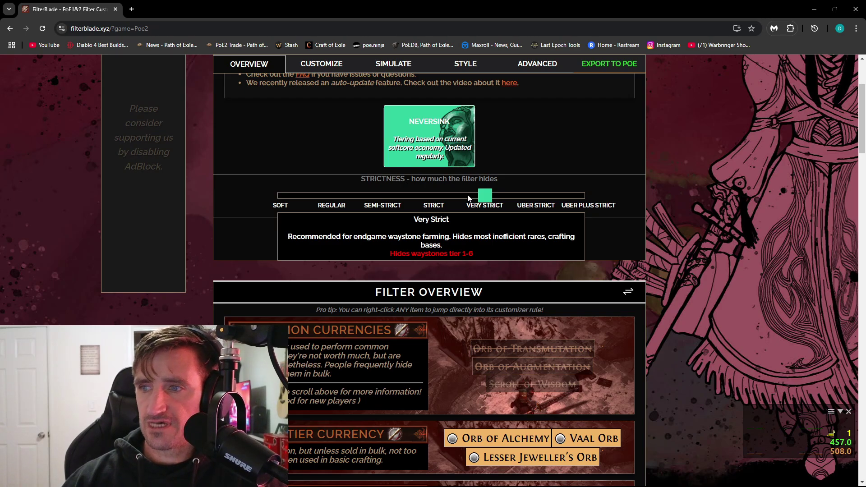
drag(488, 194, 539, 198)
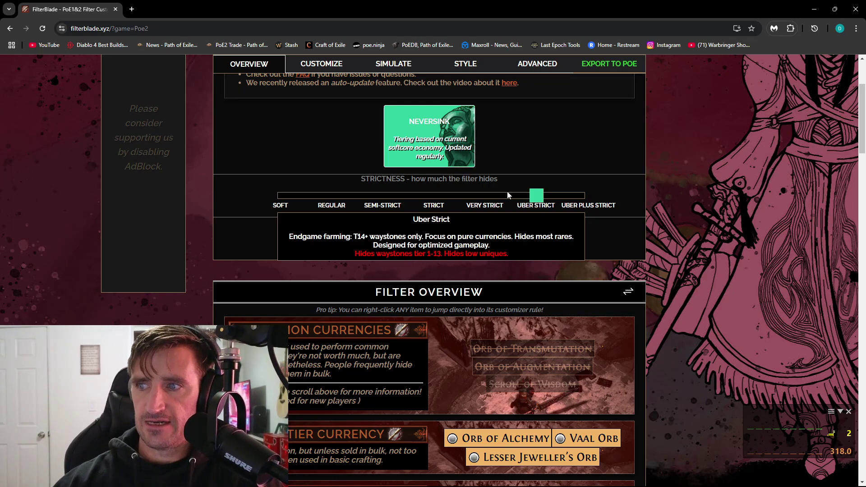
click(564, 195)
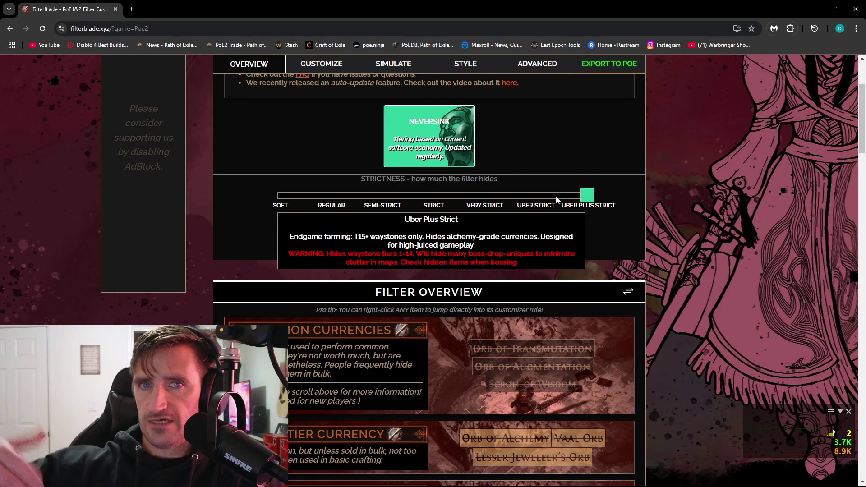
scroll(497, 206, down, 5)
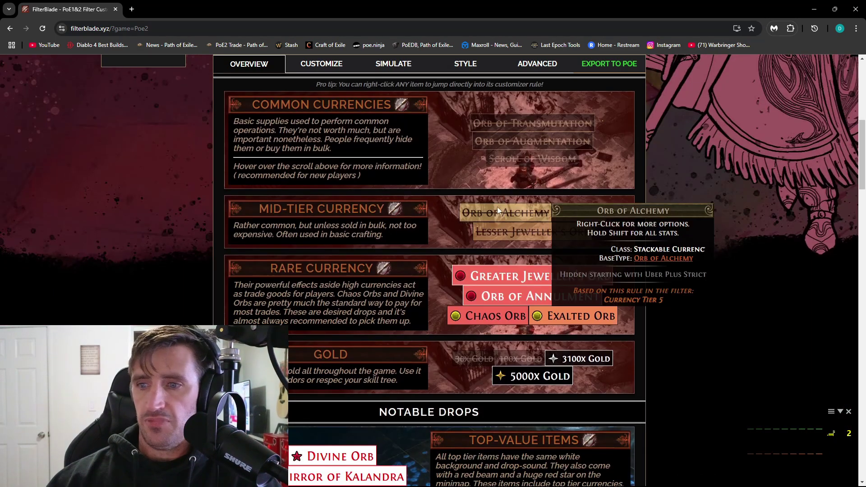
scroll(494, 207, up, 2)
scroll(489, 220, down, 4)
scroll(489, 224, down, 8)
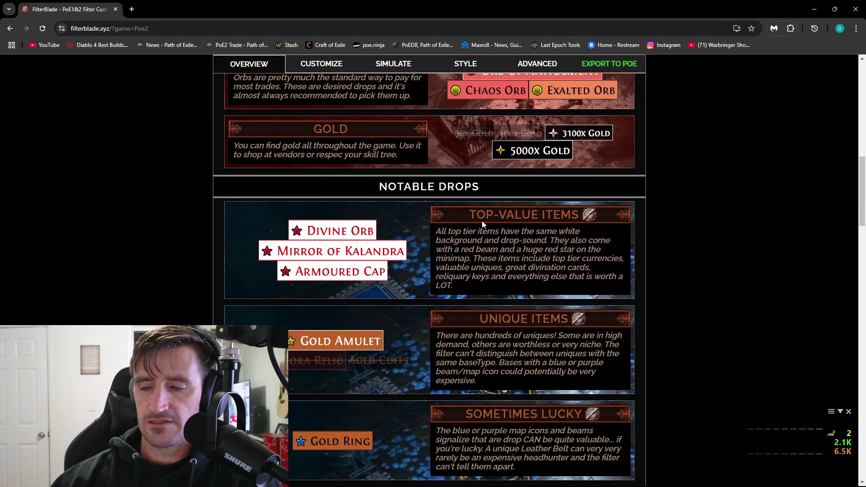
scroll(401, 232, down, 4)
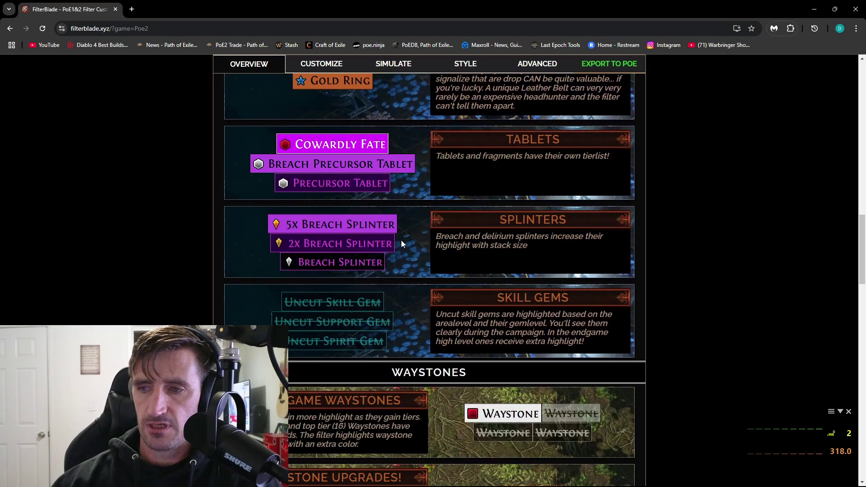
scroll(402, 240, up, 9)
scroll(417, 276, up, 12)
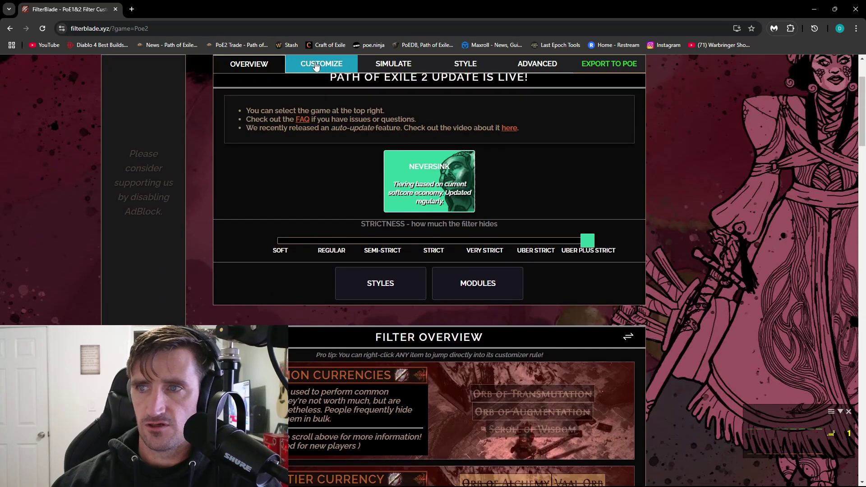
Step: In Customize, open the General Currency S tier style and make its text black
click(317, 65)
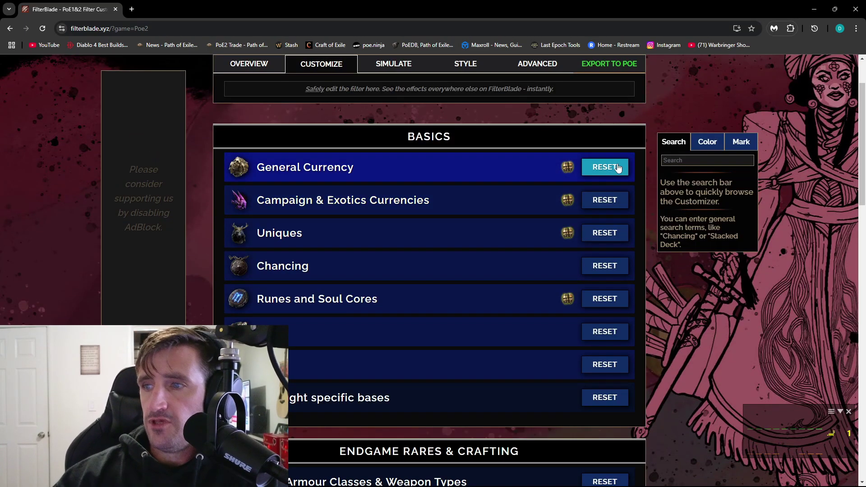
click(354, 171)
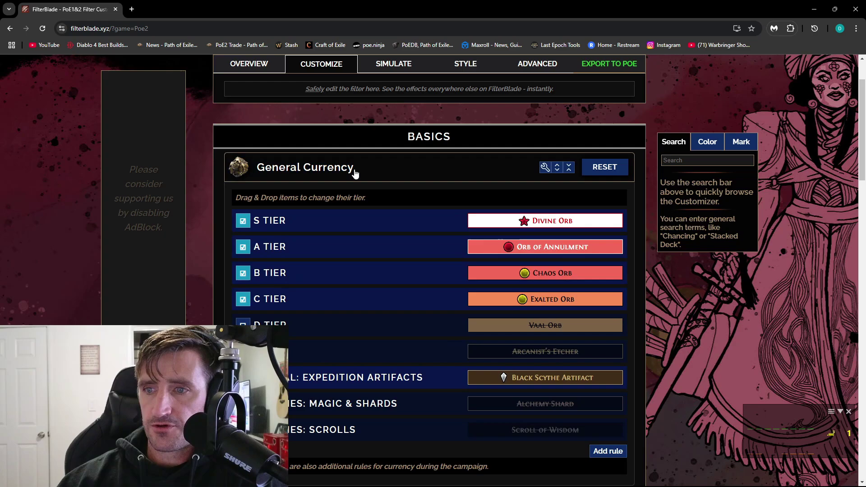
click(283, 223)
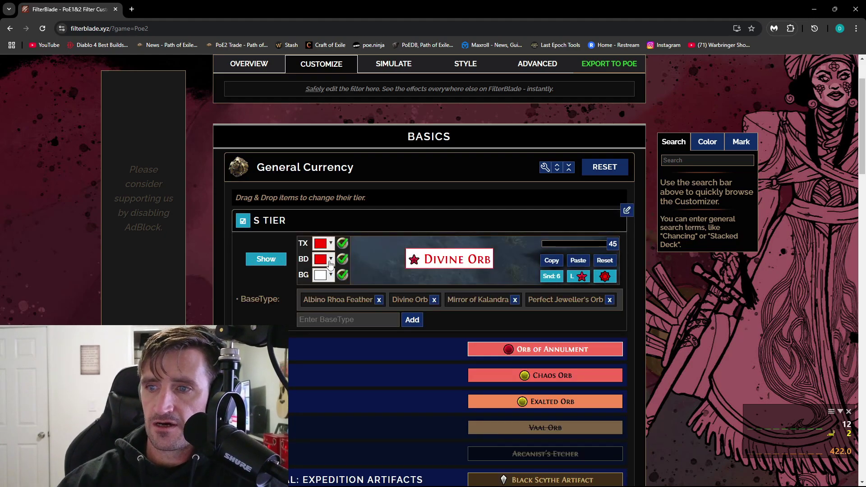
click(329, 243)
click(322, 262)
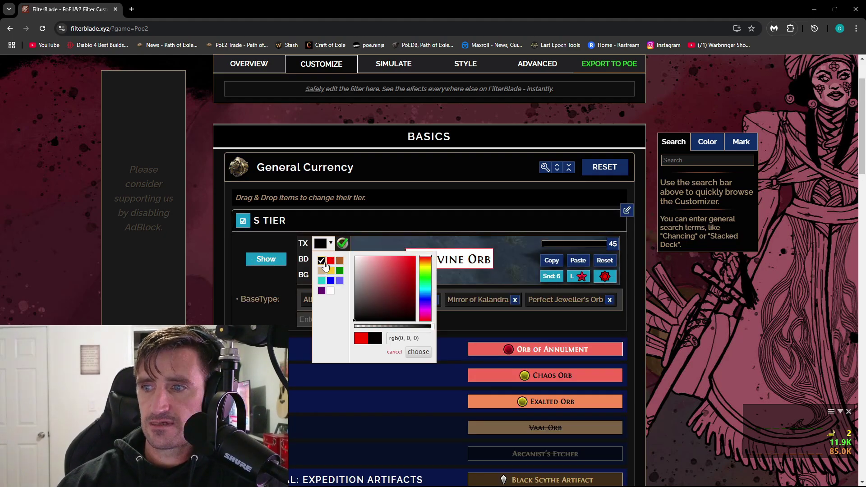
click(374, 228)
Step: Give the S tier a yellow background and collapse the General Currency rules
click(330, 231)
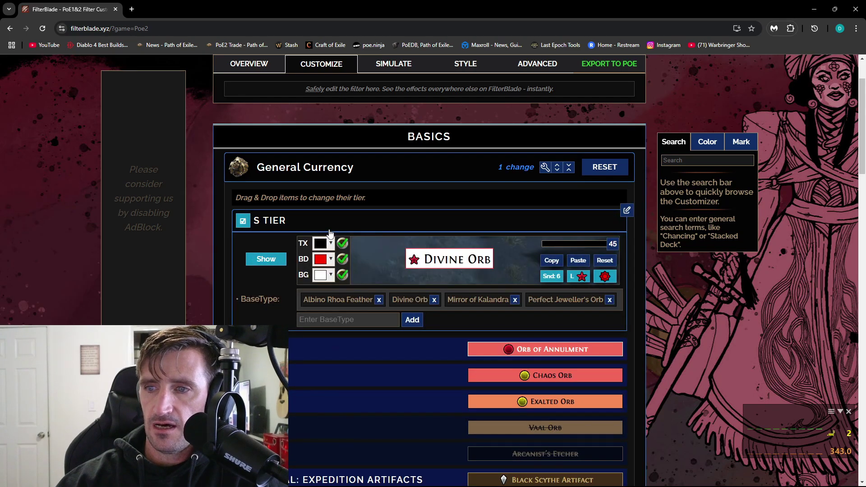
click(331, 277)
click(331, 302)
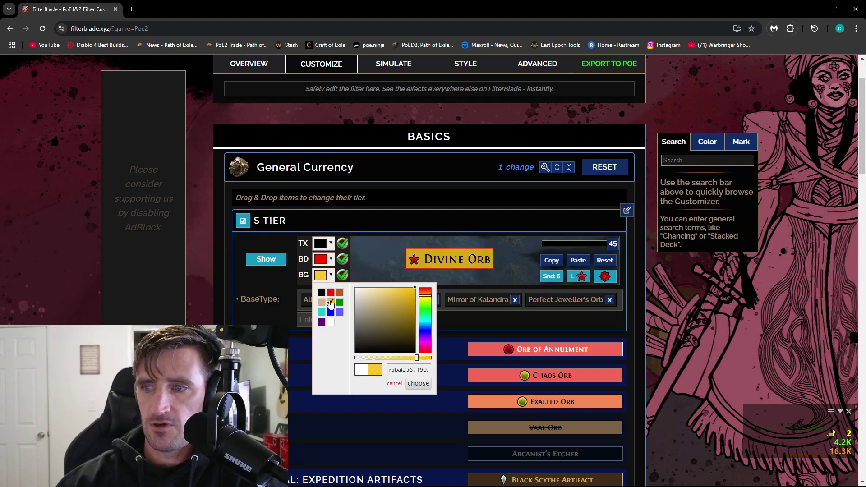
click(330, 276)
scroll(361, 253, down, 4)
scroll(364, 234, up, 3)
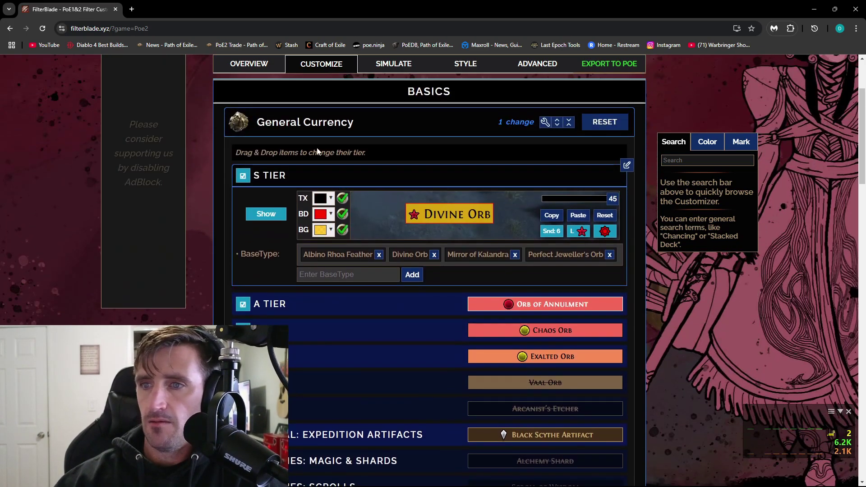
click(316, 128)
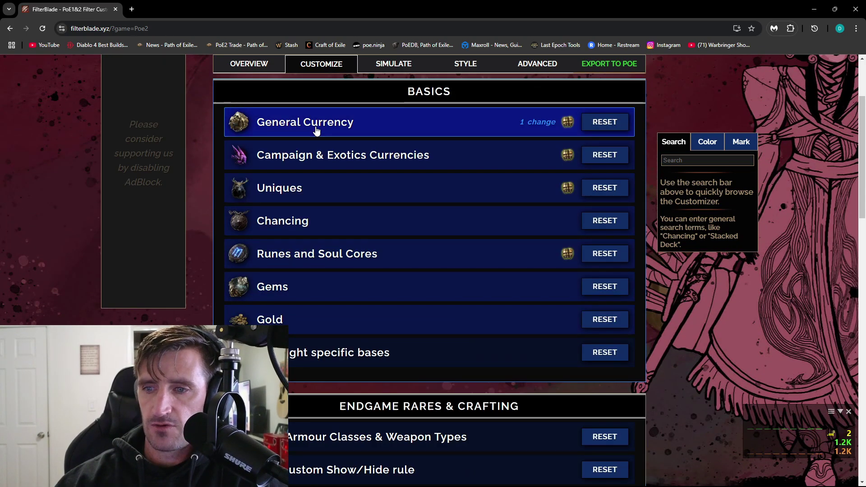
Step: Expand Campaign & Exotics Currencies, check the Omen (Ritual) and Essences tiers, then open Uniques
click(308, 168)
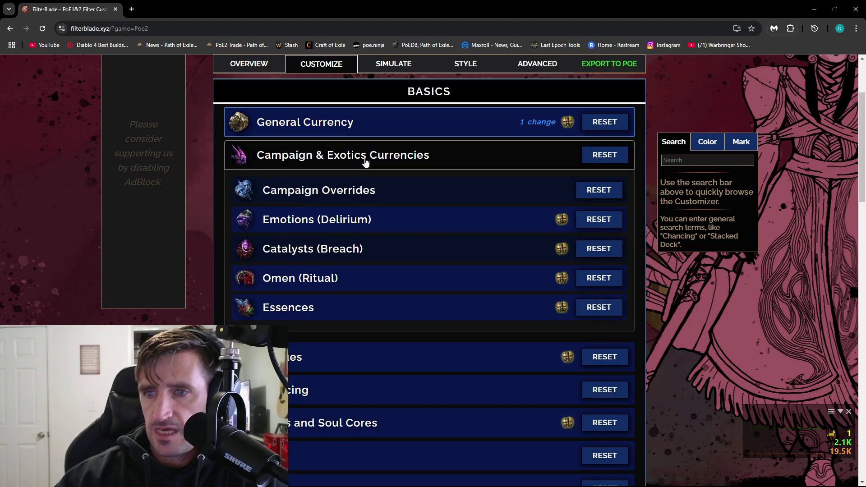
double_click(299, 290)
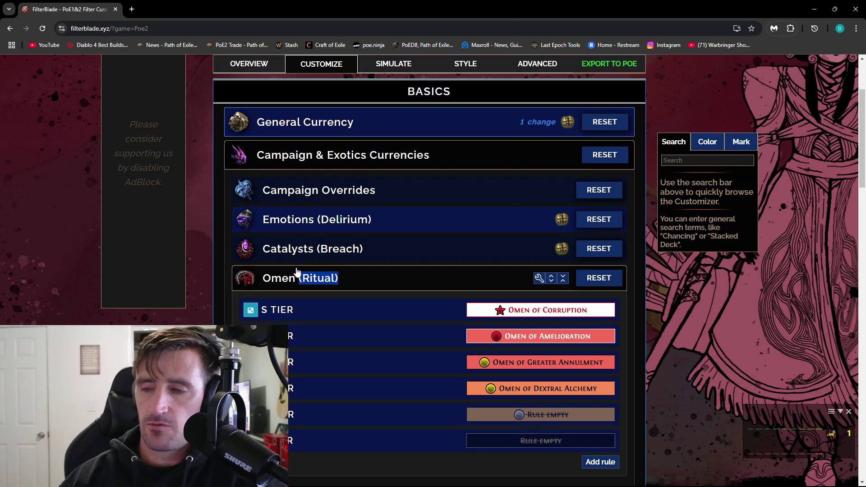
click(305, 280)
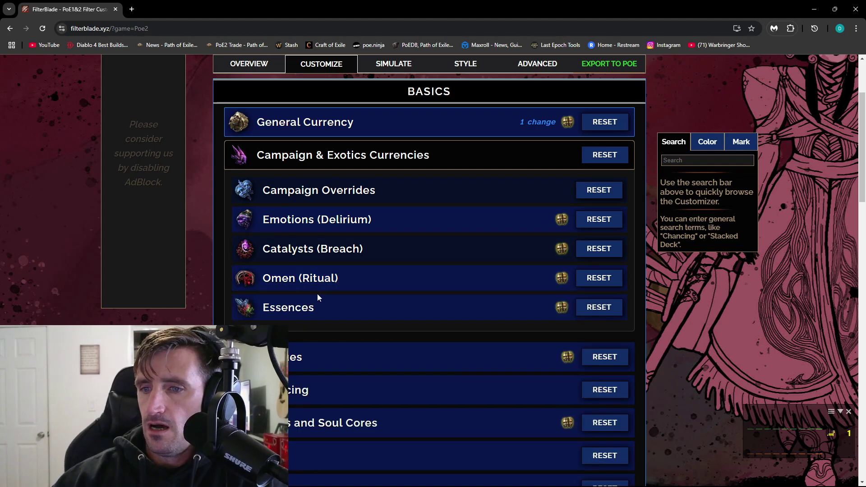
click(311, 308)
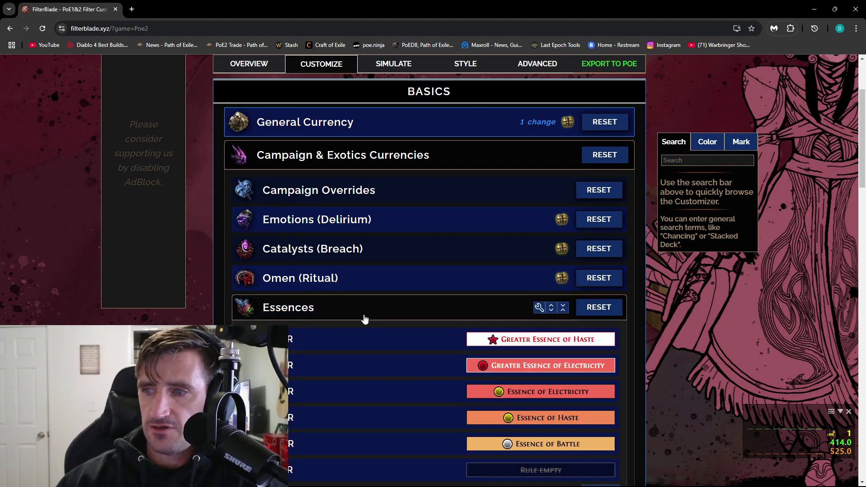
click(328, 317)
scroll(328, 316, down, 2)
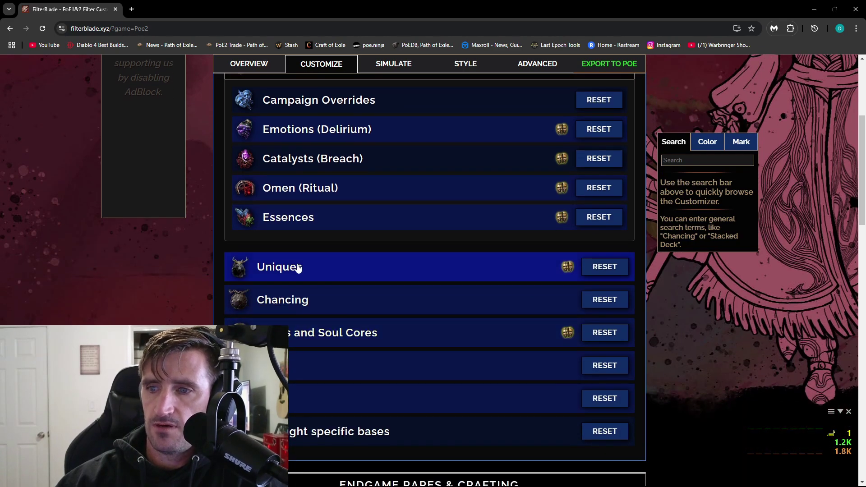
click(300, 269)
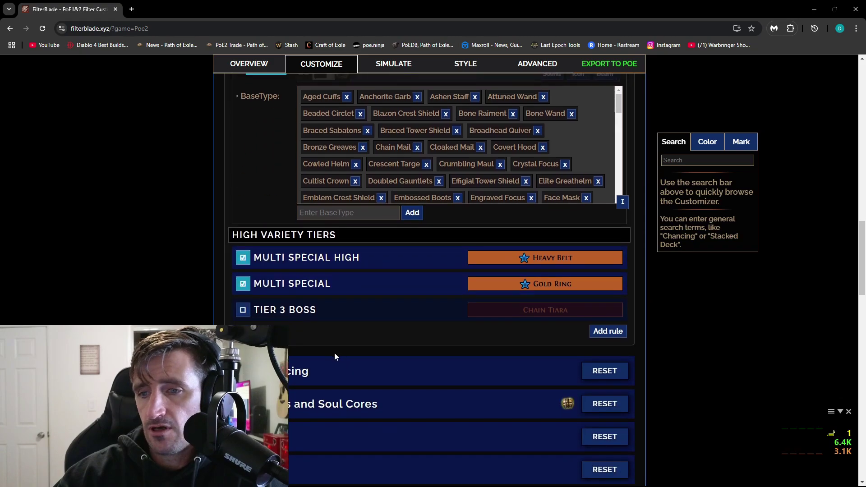
Step: Add Altar Robe to Uniques Tier 1, confirm moving it from Tier 2, then remove it
scroll(317, 342, up, 20)
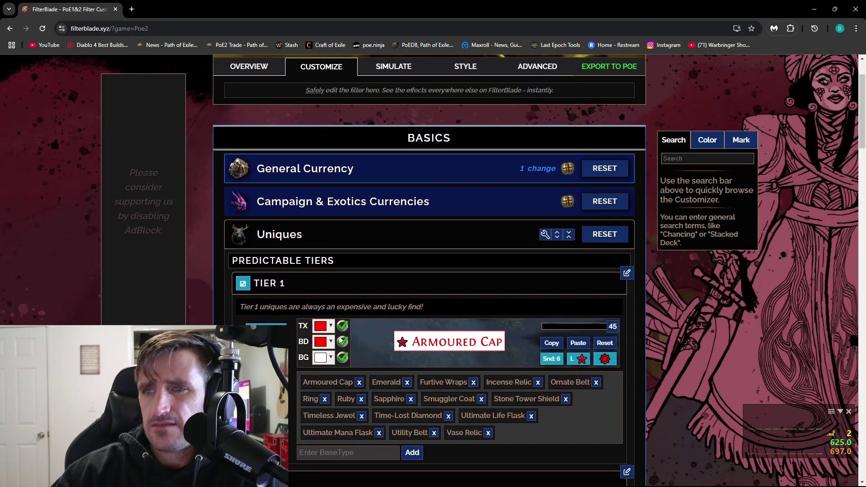
scroll(359, 352, down, 3)
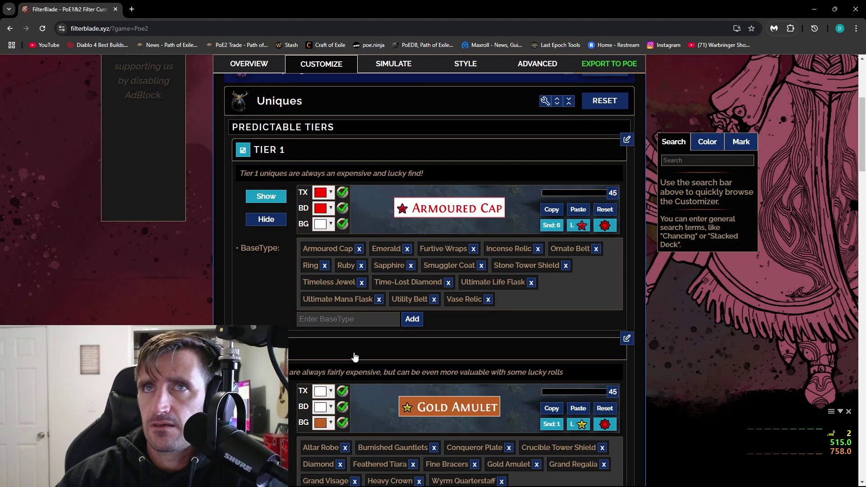
click(360, 316)
text(altar)
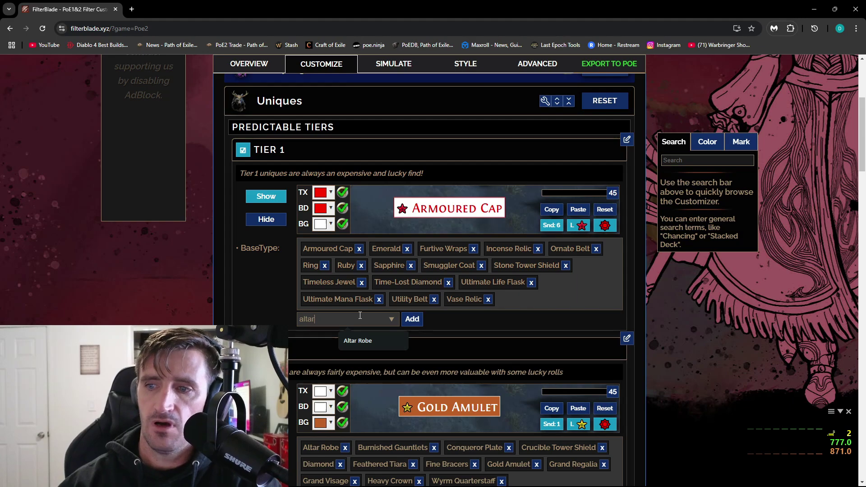
click(366, 341)
click(411, 320)
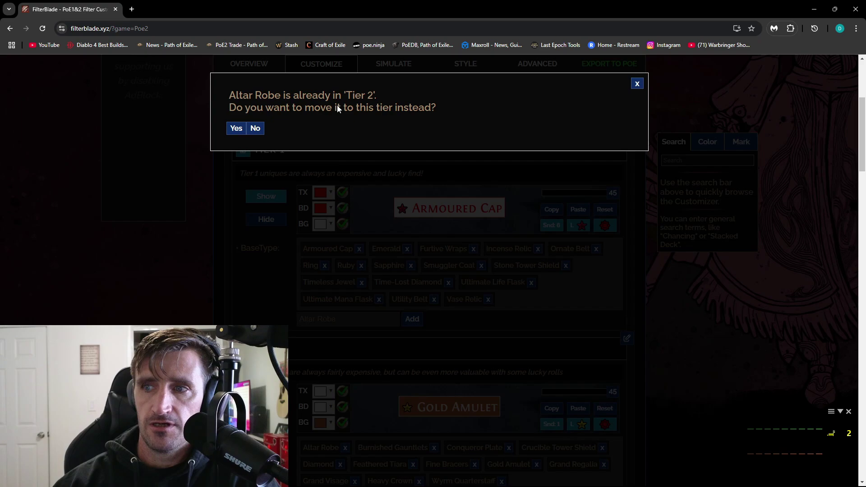
click(237, 128)
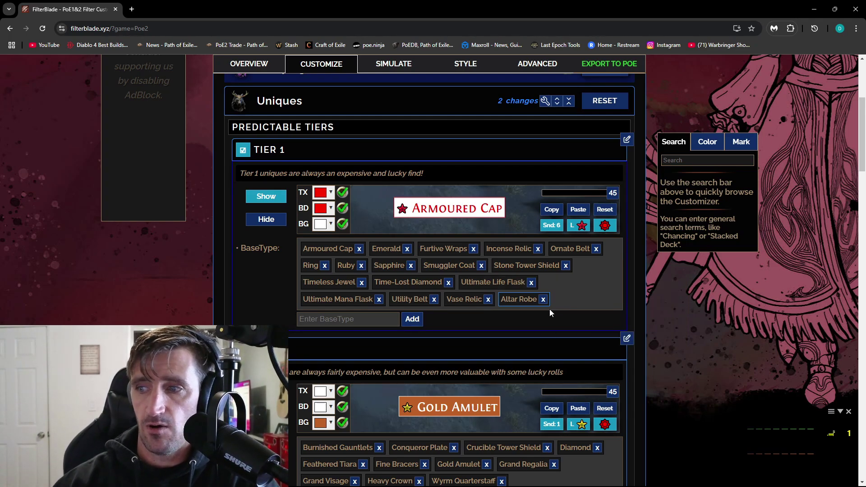
click(542, 299)
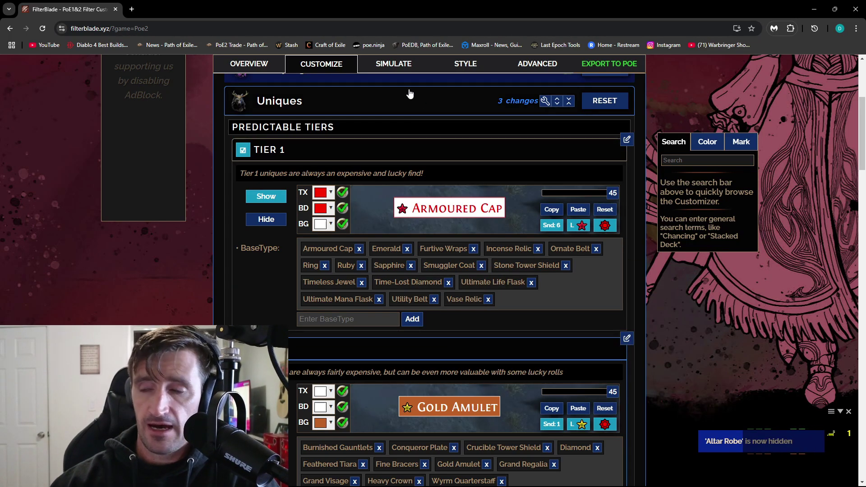
Step: Open the loot simulator and generate several batches of simulated loot
click(396, 73)
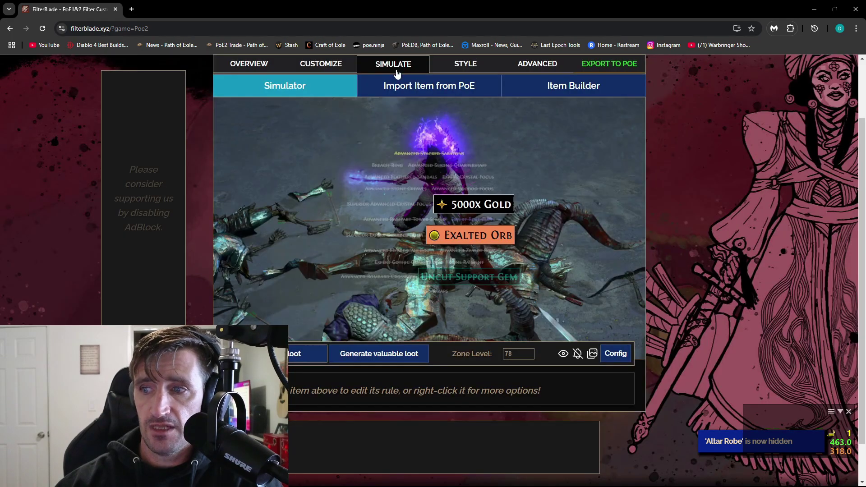
click(303, 358)
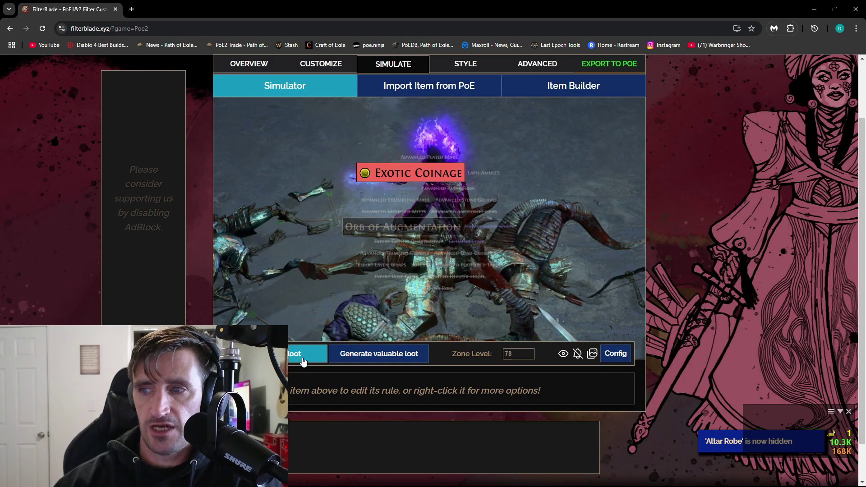
click(303, 359)
click(302, 359)
click(302, 359)
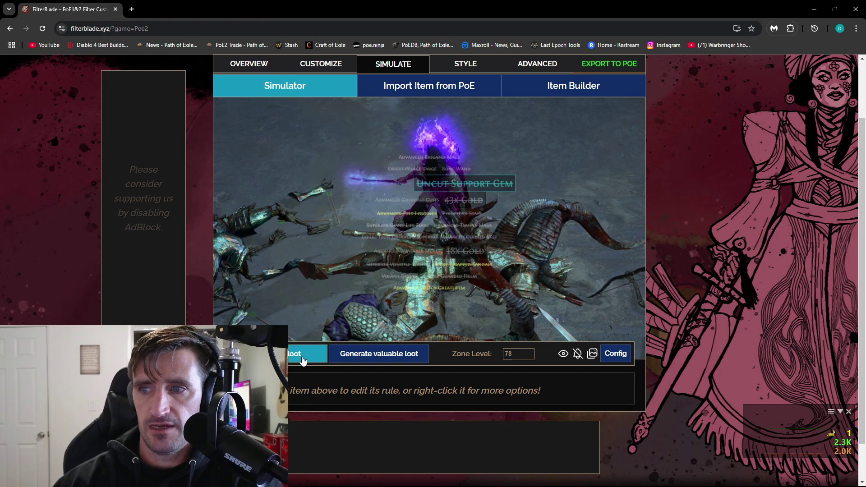
click(302, 359)
click(302, 359)
click(302, 359)
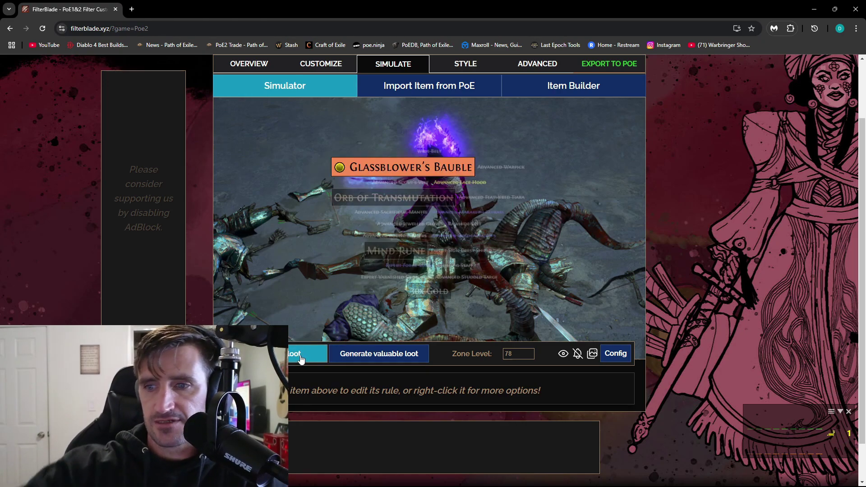
click(379, 361)
click(379, 361)
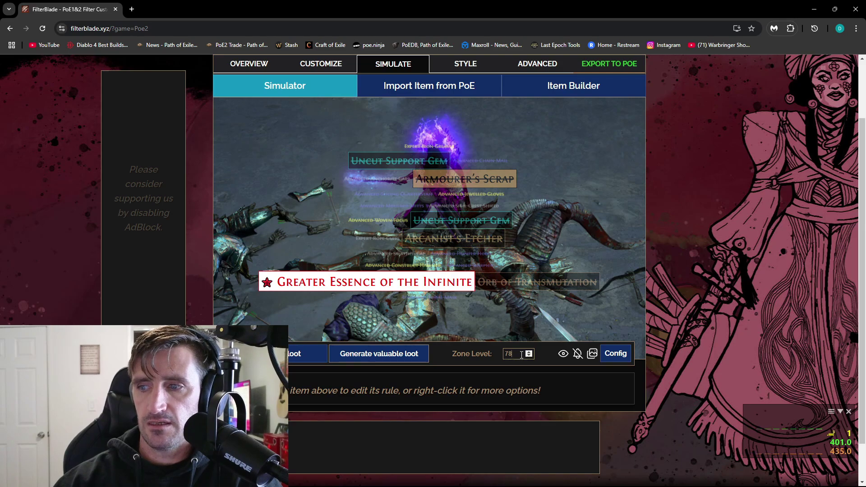
Step: Set the zone level to 85, generate valuable loot repeatedly, and open the Style settings
drag(521, 355, 500, 358)
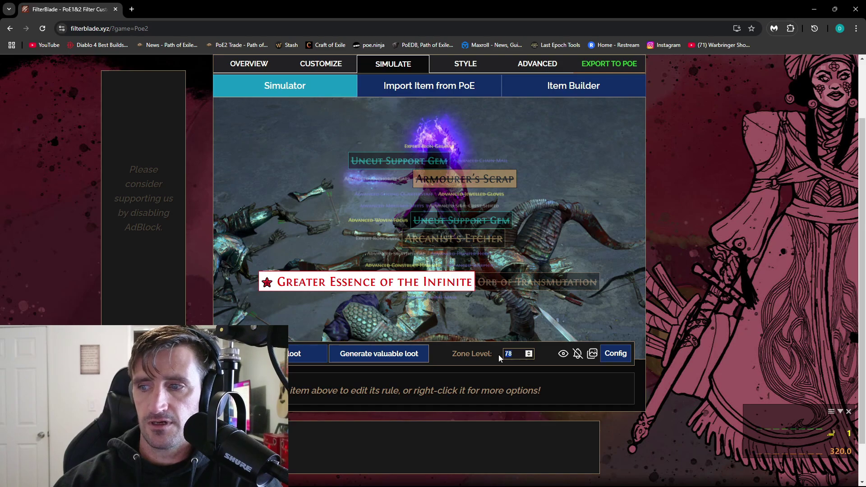
click(530, 354)
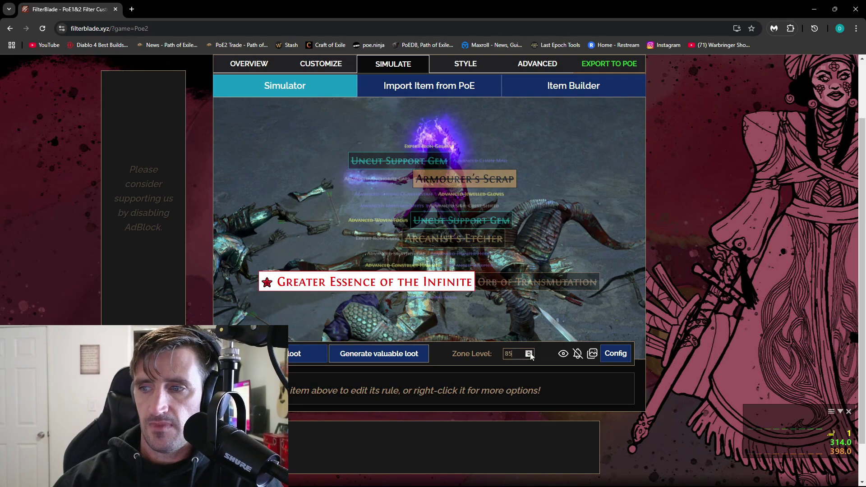
click(371, 361)
click(370, 360)
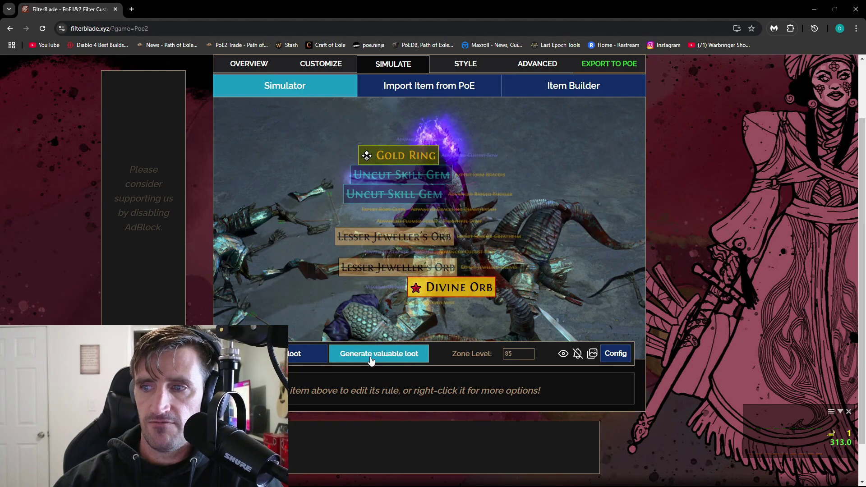
click(371, 361)
click(371, 361)
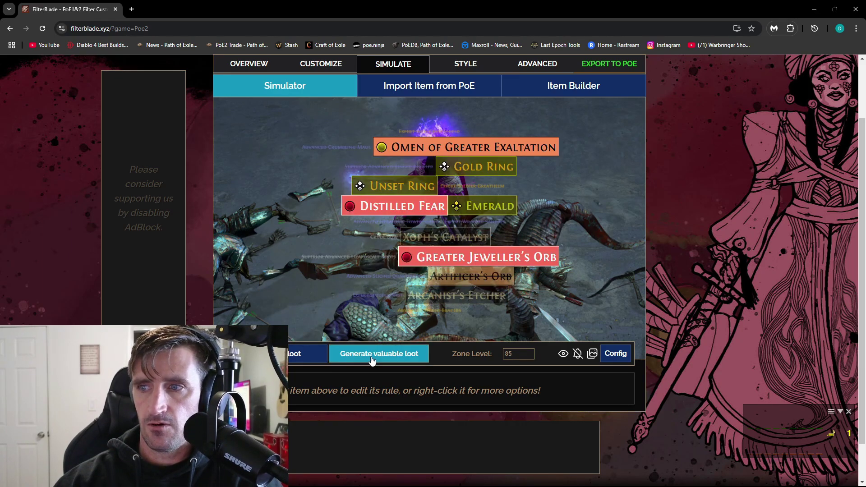
click(465, 63)
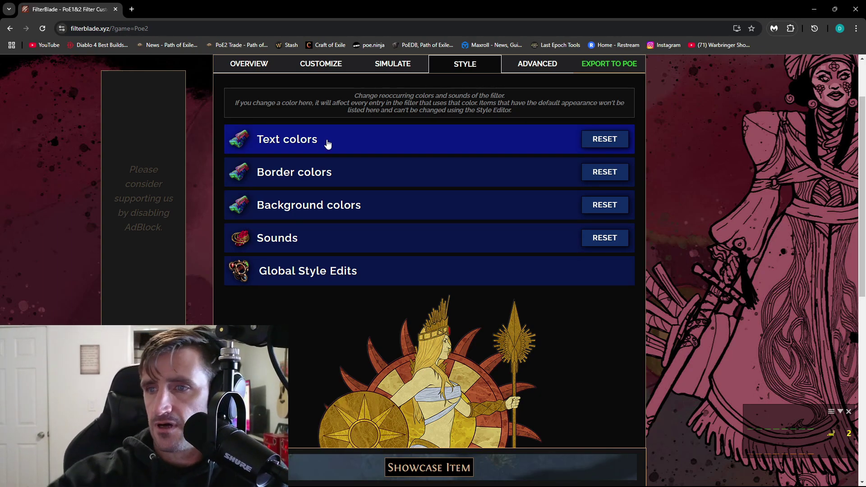
Step: Go to the Advanced tools and open Export to PoE
click(532, 67)
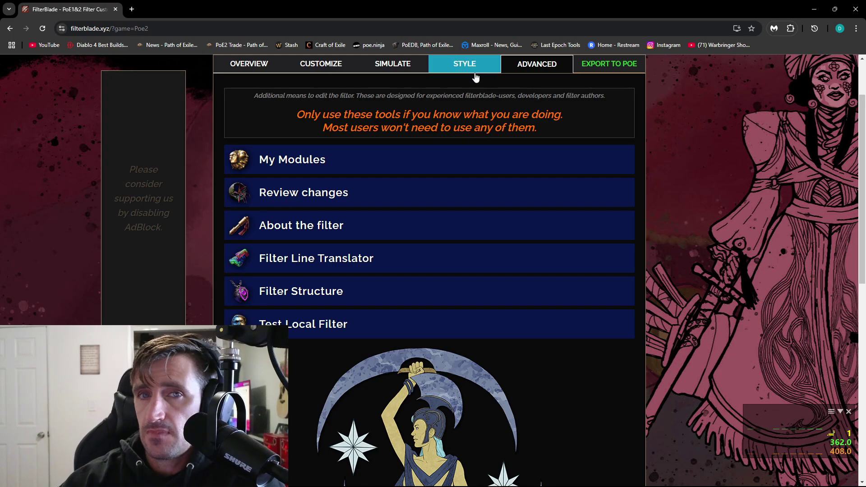
click(603, 71)
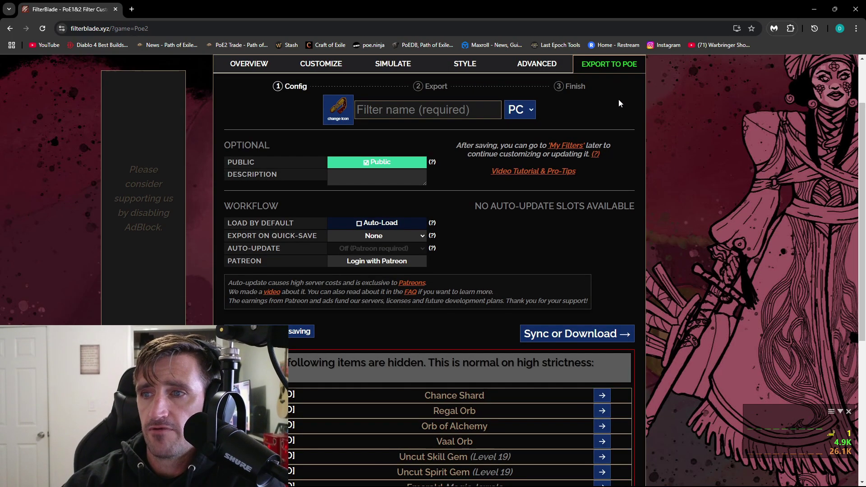
Step: Enter 'zerosfilter' as the filter name and continue to the Sync or Download step
click(388, 108)
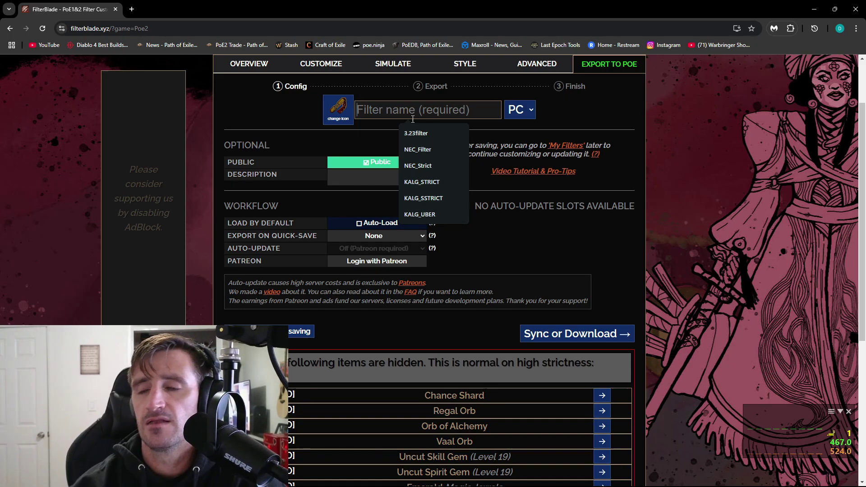
text(zerosfilter)
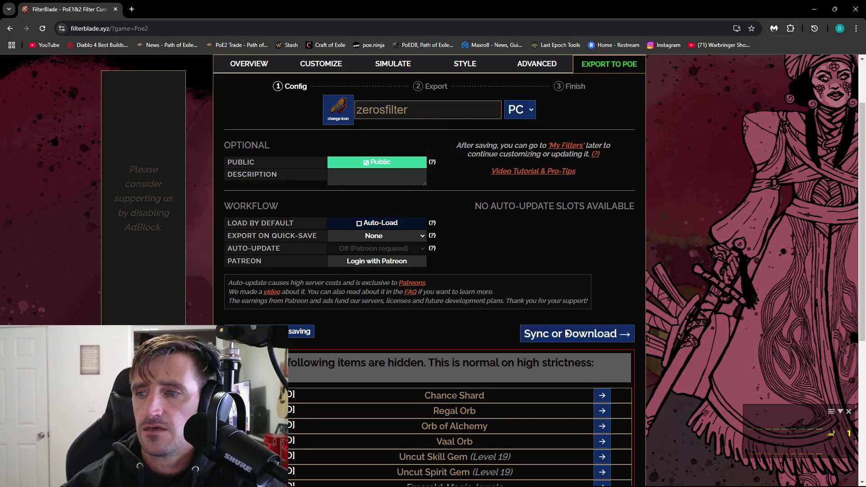
click(571, 334)
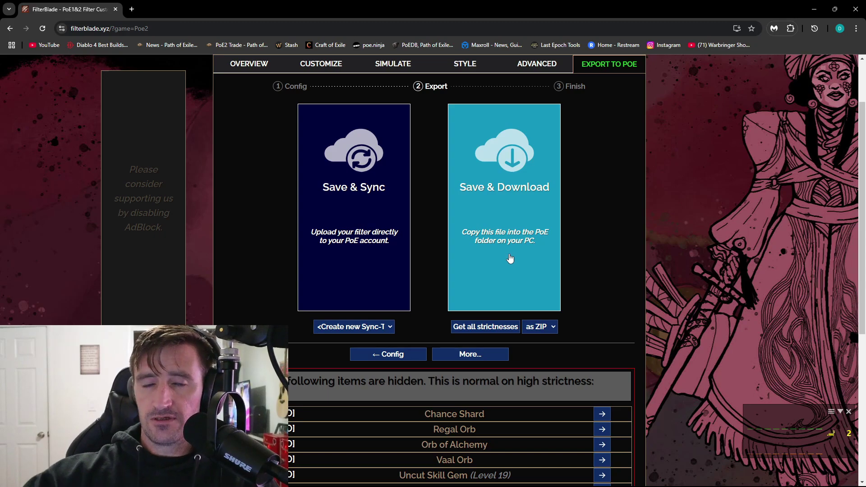
Step: Refresh with F5 to return to the Uber Plus Strict filter overview
key(F5)
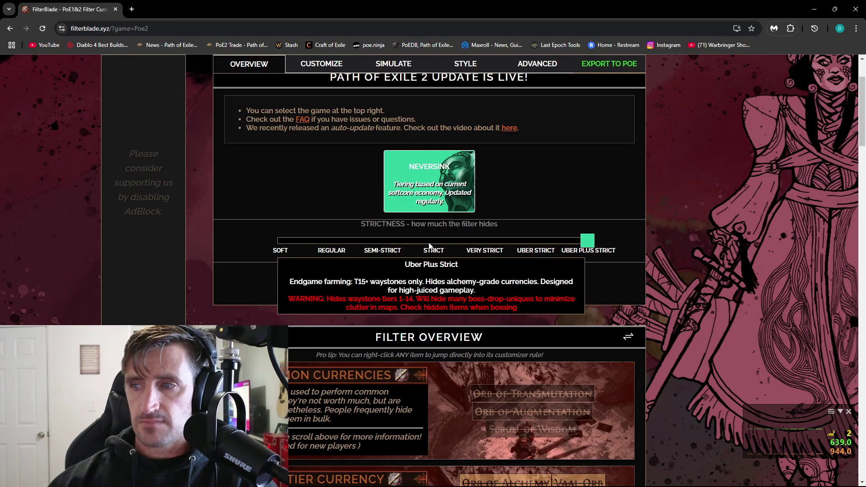